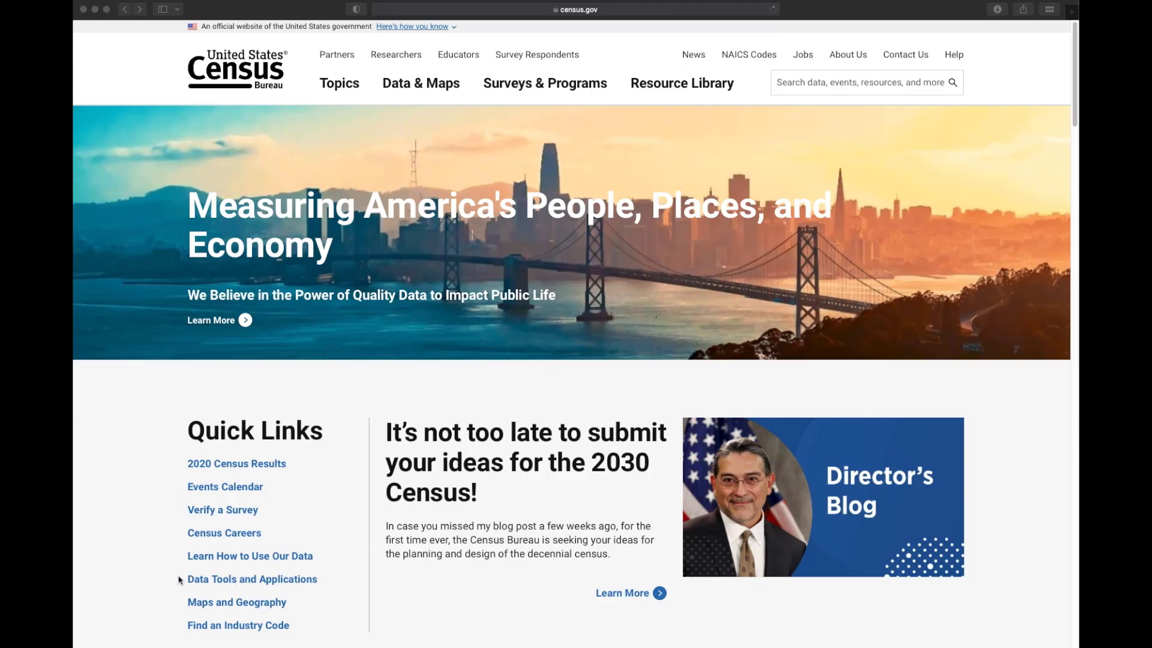
# Step: Open 'Data Tools and Applications' from the Quick Links on the census.gov home page
pyautogui.click(271, 582)
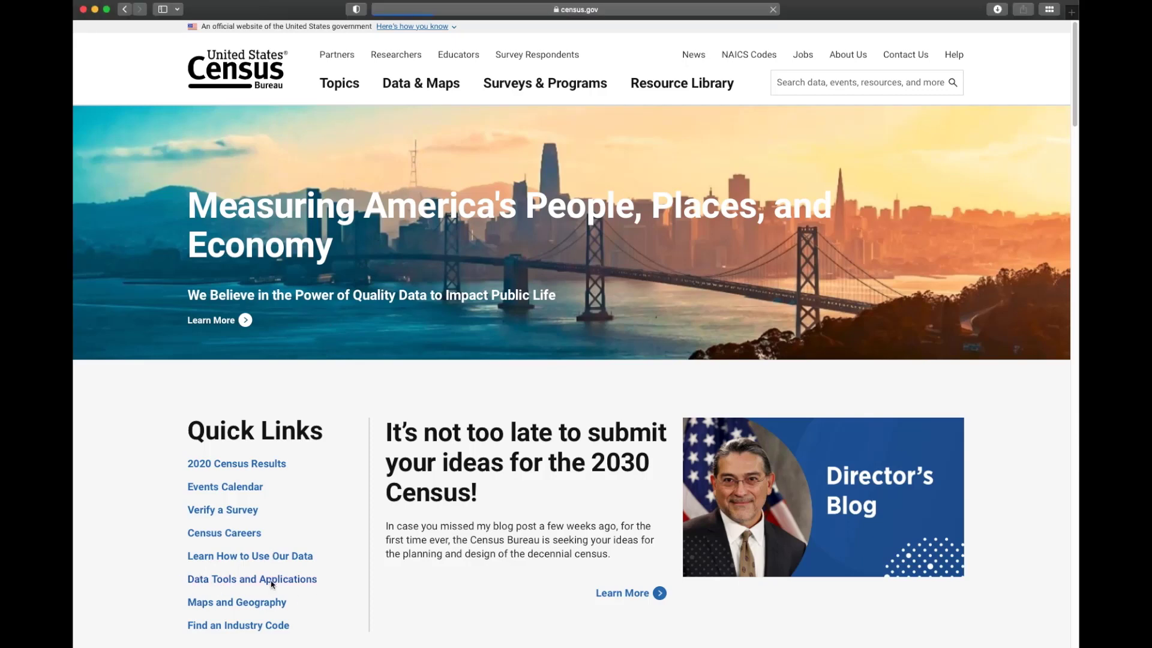
# Step: Pick Census Business Builder (CBB) from the Data Tools list and launch its Small Business Edition
pyautogui.scroll(-3, 489, 405)
pyautogui.scroll(-8, 489, 405)
pyautogui.scroll(1, 489, 405)
pyautogui.scroll(-4, 489, 405)
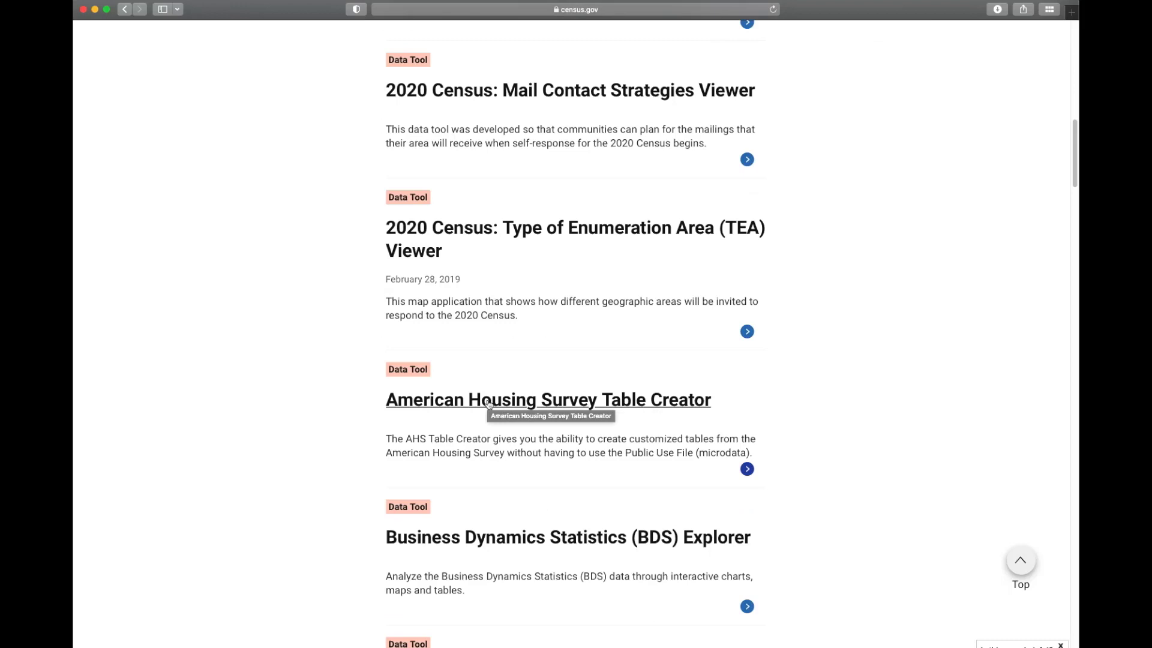
pyautogui.scroll(-4, 489, 405)
pyautogui.scroll(-1, 489, 404)
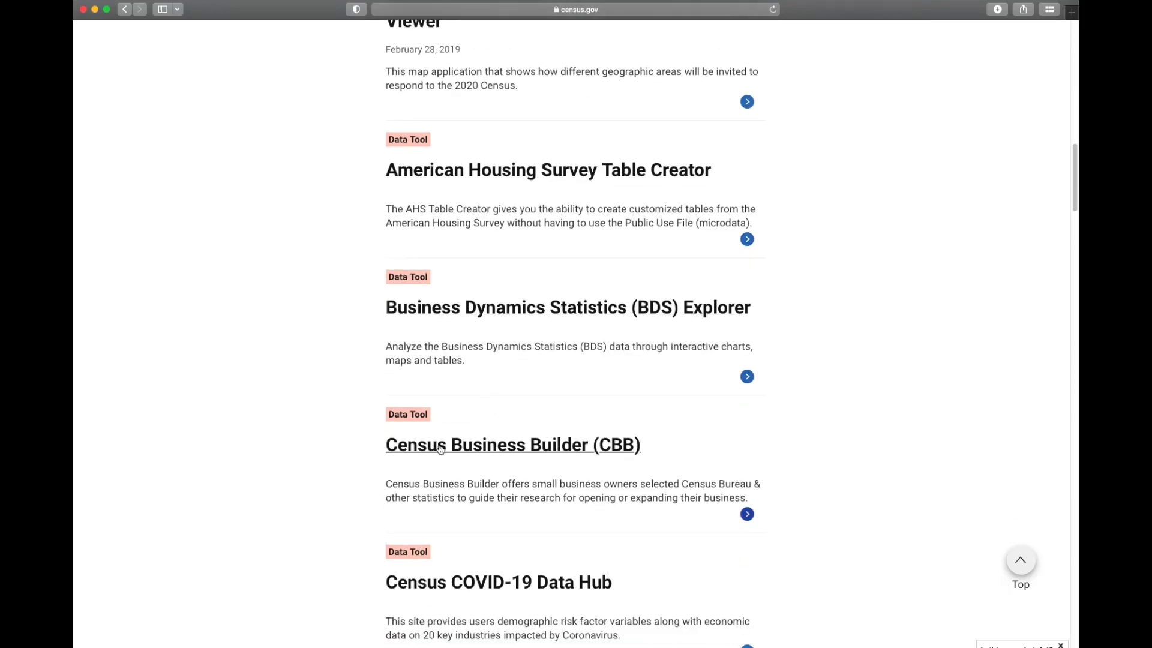
pyautogui.click(526, 450)
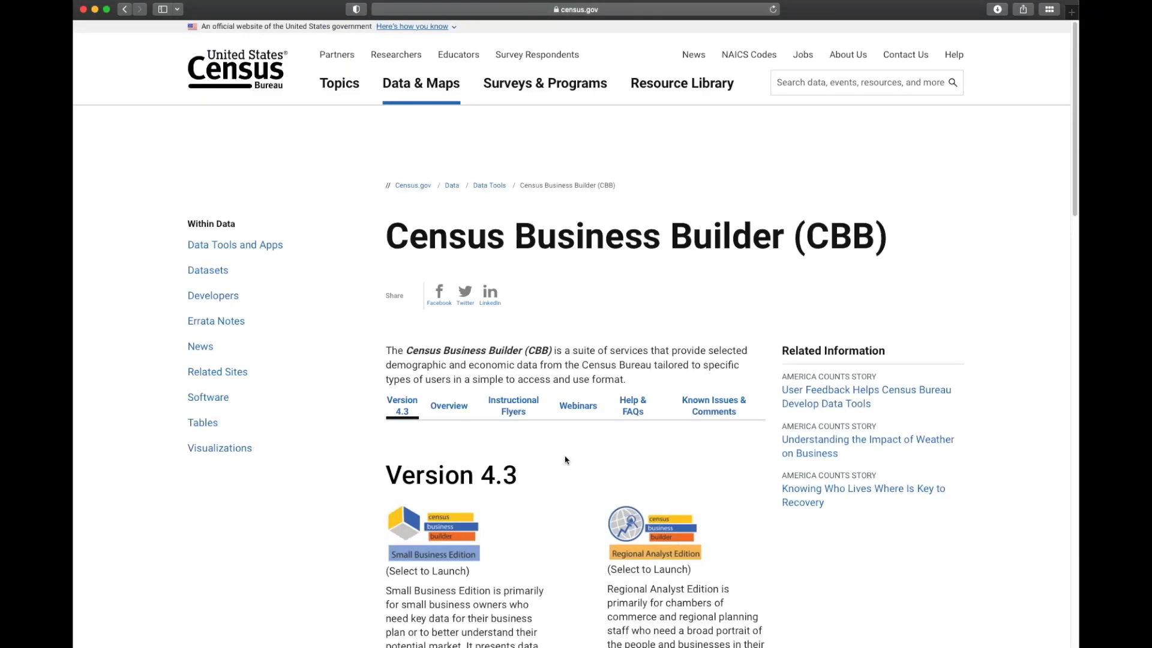
pyautogui.scroll(-3, 565, 460)
pyautogui.click(445, 454)
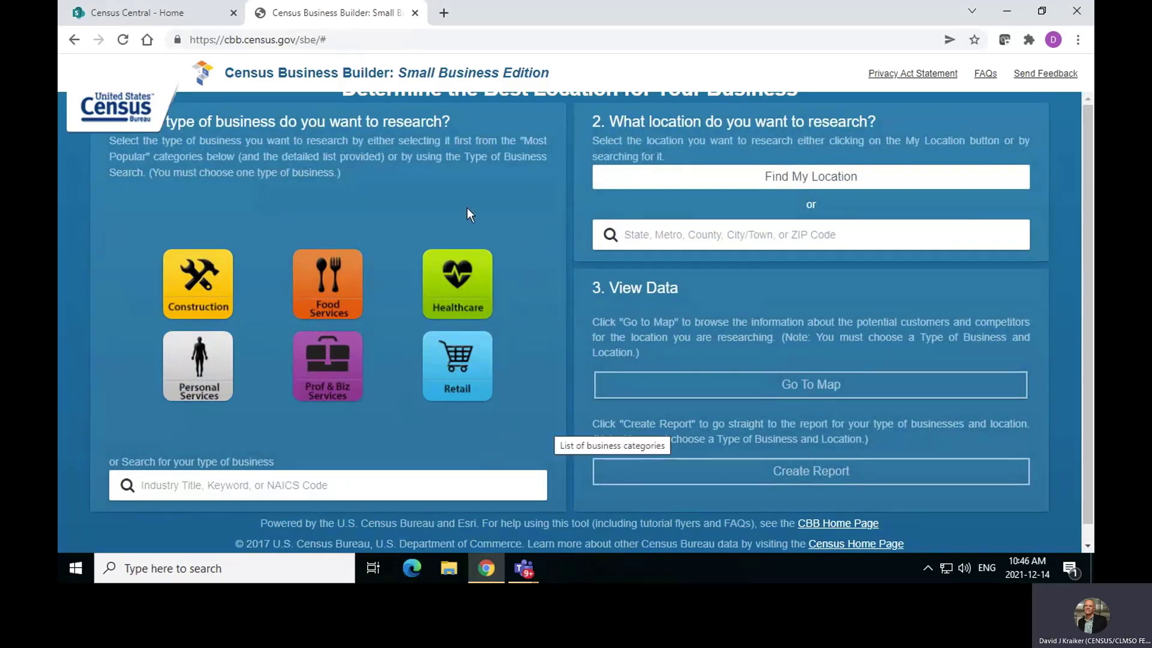
# Step: Choose Food Services > Bakeries, set ZIP Code 07079 as the location, and go to the map
pyautogui.click(318, 283)
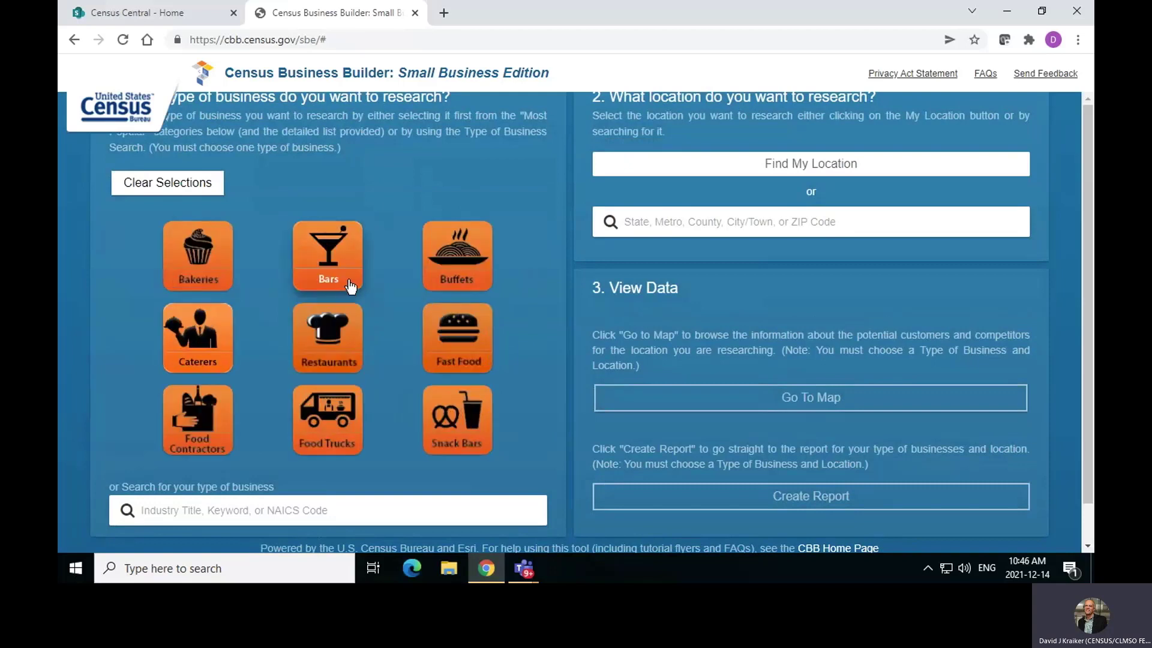
pyautogui.click(199, 251)
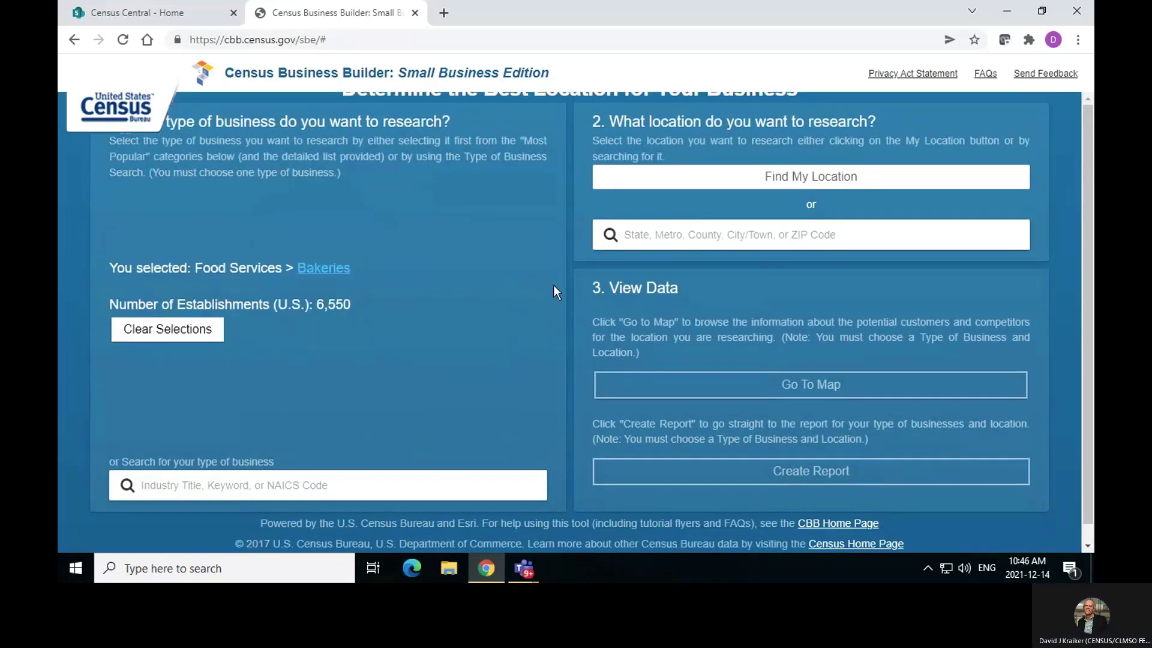
pyautogui.click(836, 234)
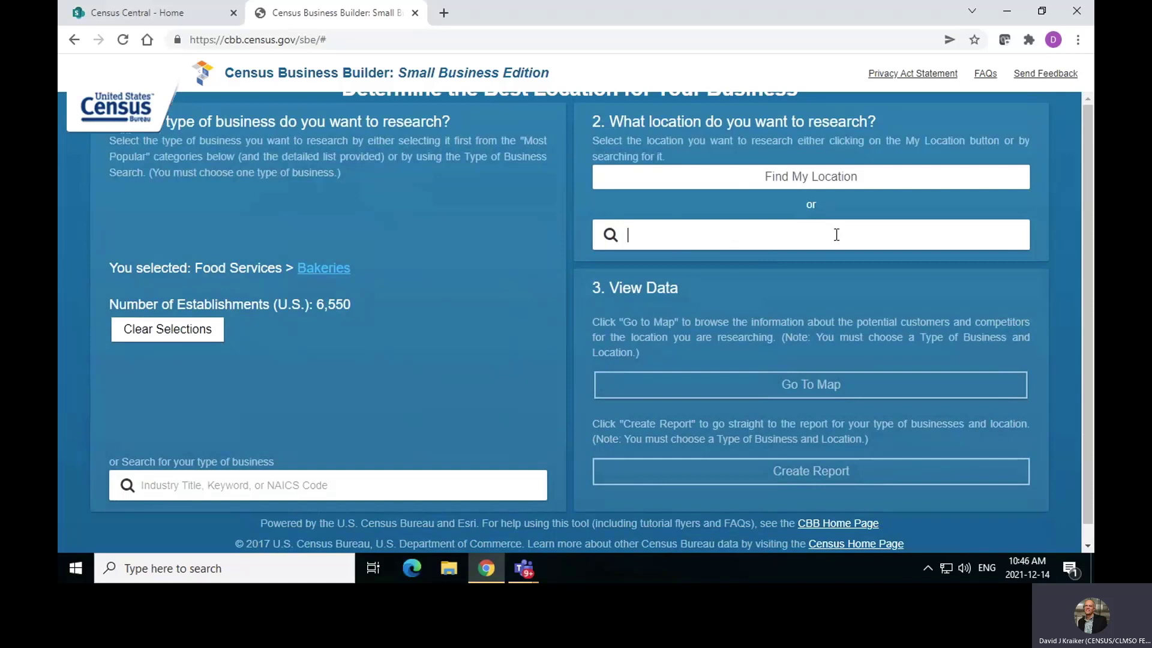
pyautogui.write('07079')
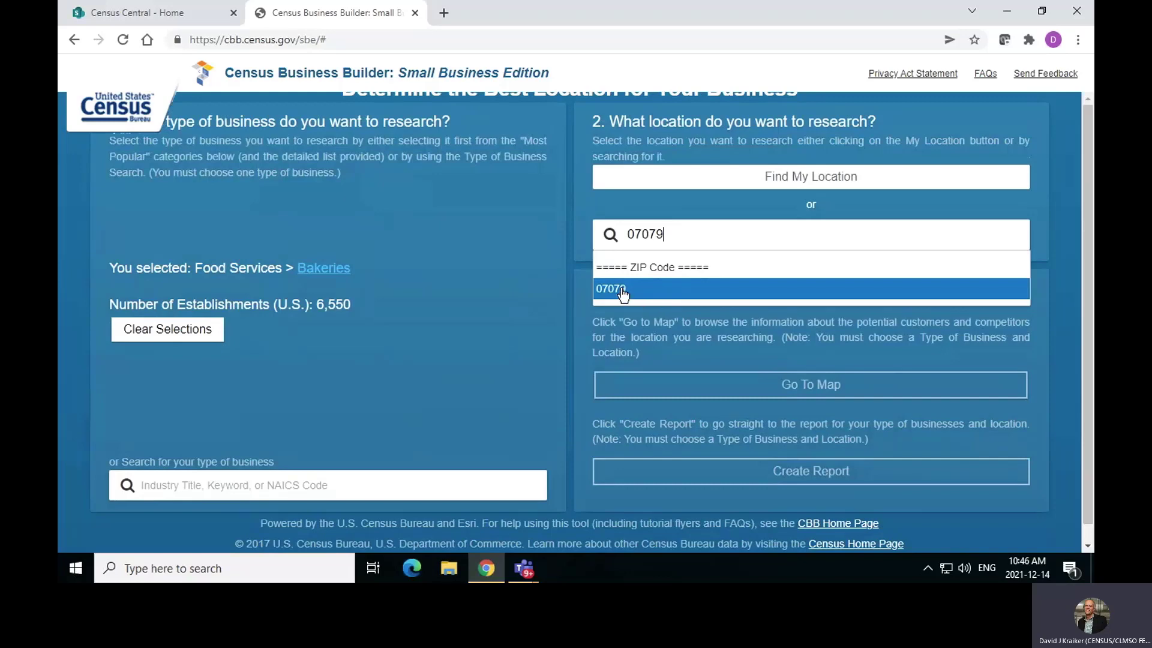
pyautogui.click(624, 292)
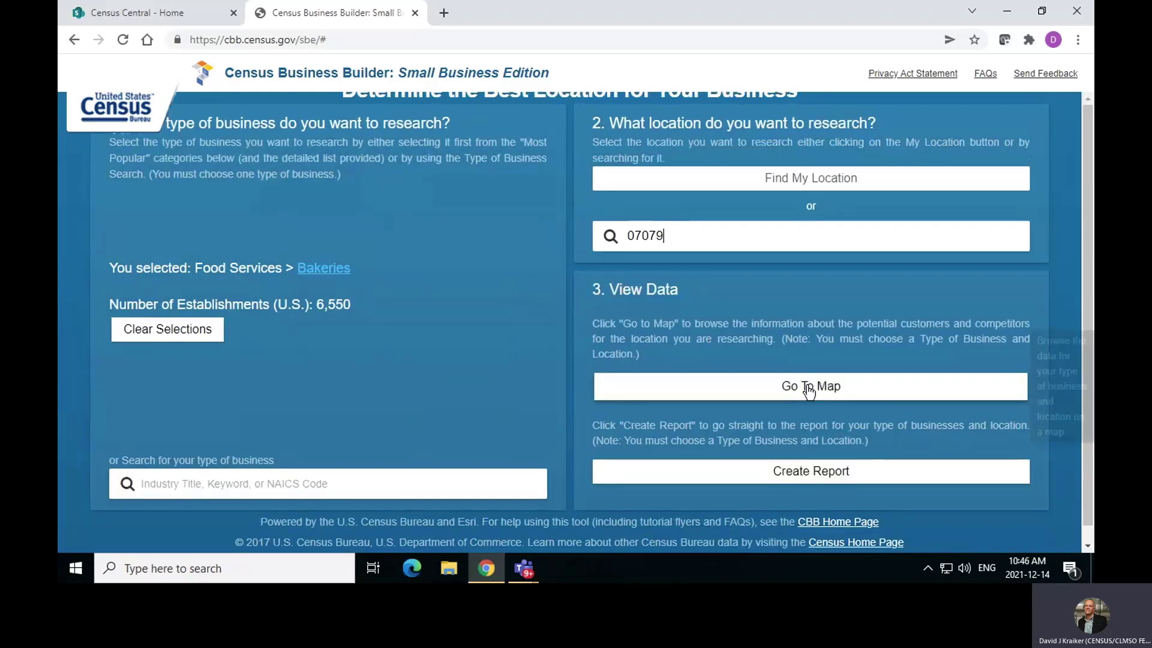
pyautogui.click(808, 388)
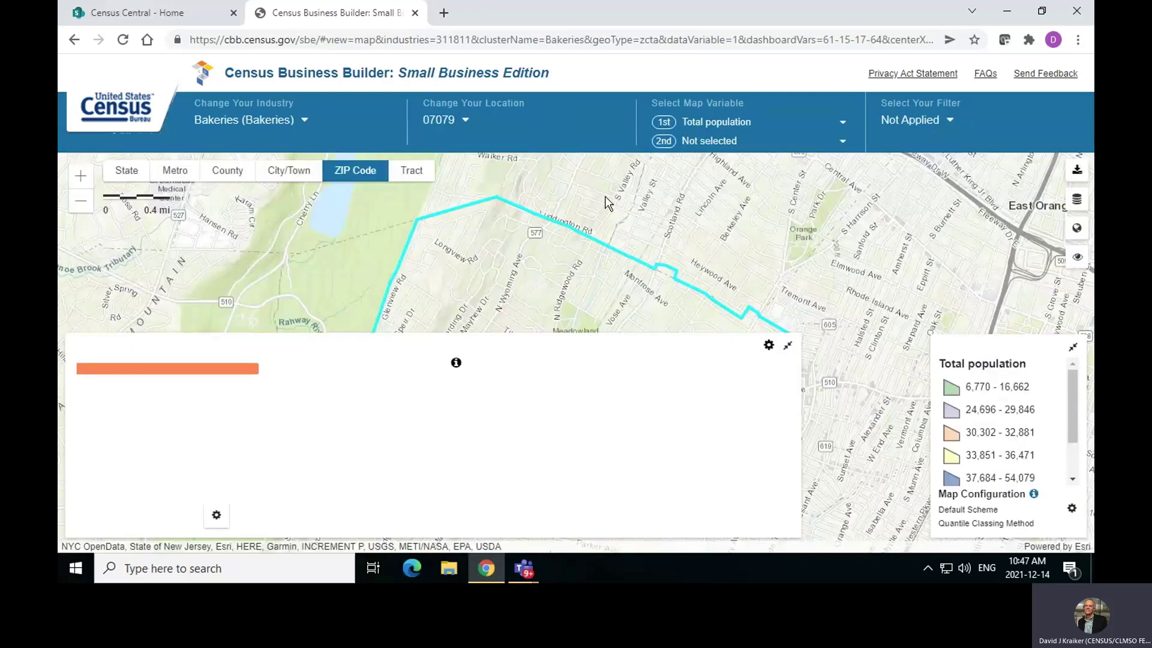
# Step: Switch the map geography to census tracts around South Orange
pyautogui.click(412, 173)
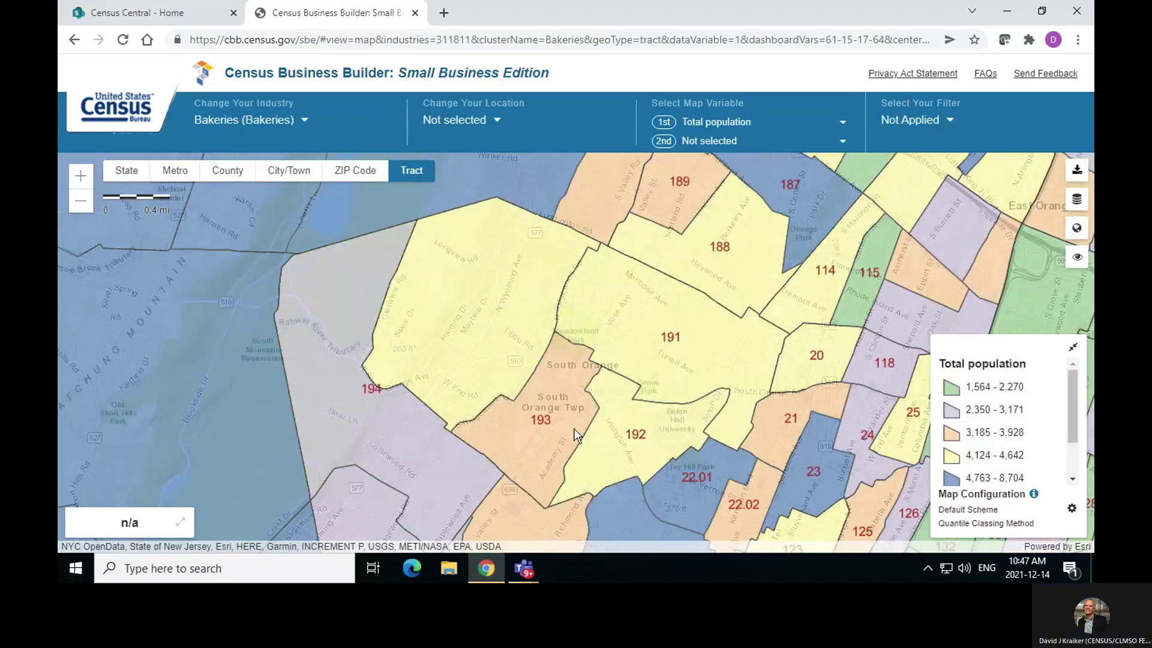
# Step: Select Census Tract 193, New Jersey (population 3,447) on the map as the location
pyautogui.moveTo(1075, 427)
pyautogui.moveTo(1075, 425); pyautogui.dragTo(1076, 397)
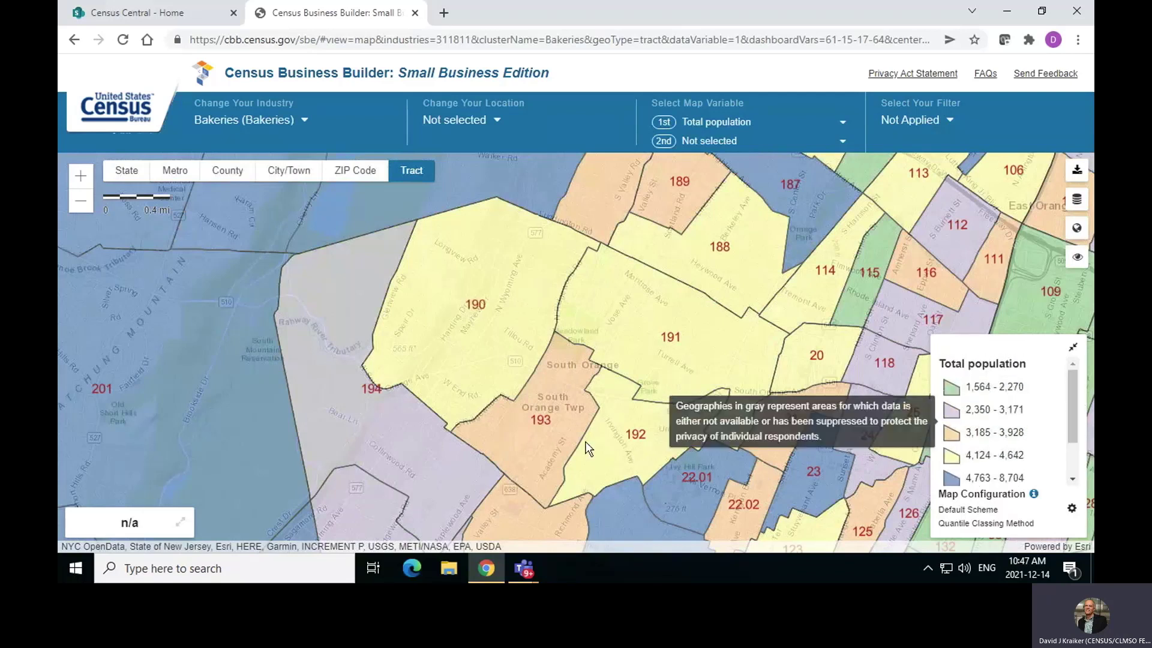
pyautogui.click(544, 420)
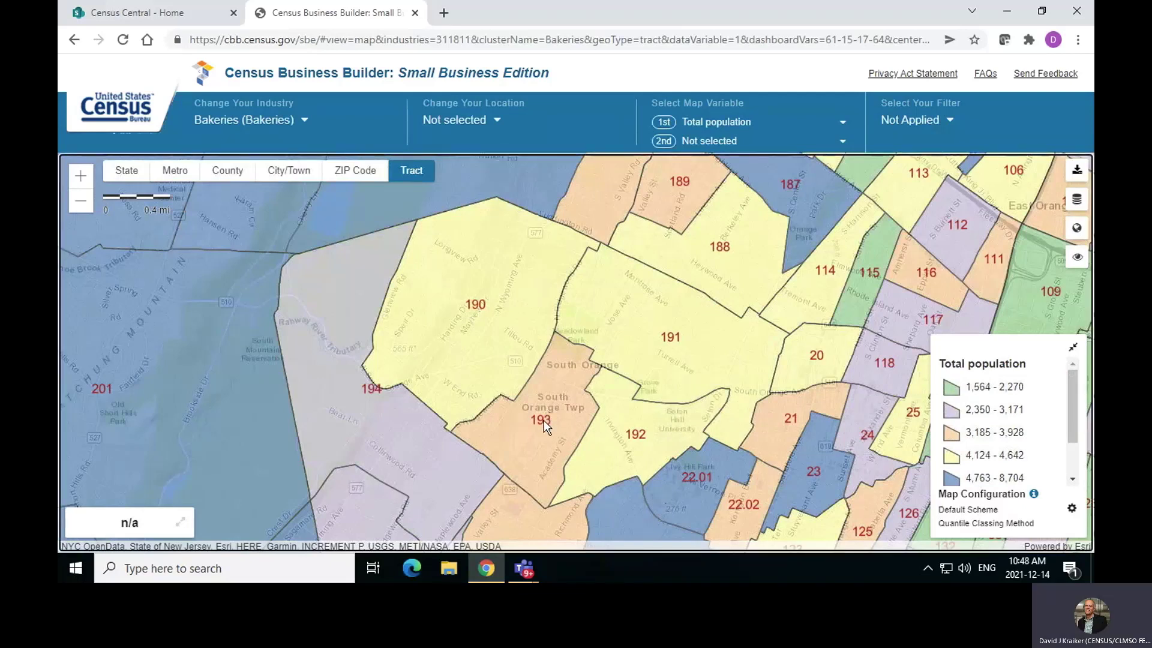
pyautogui.click(544, 420)
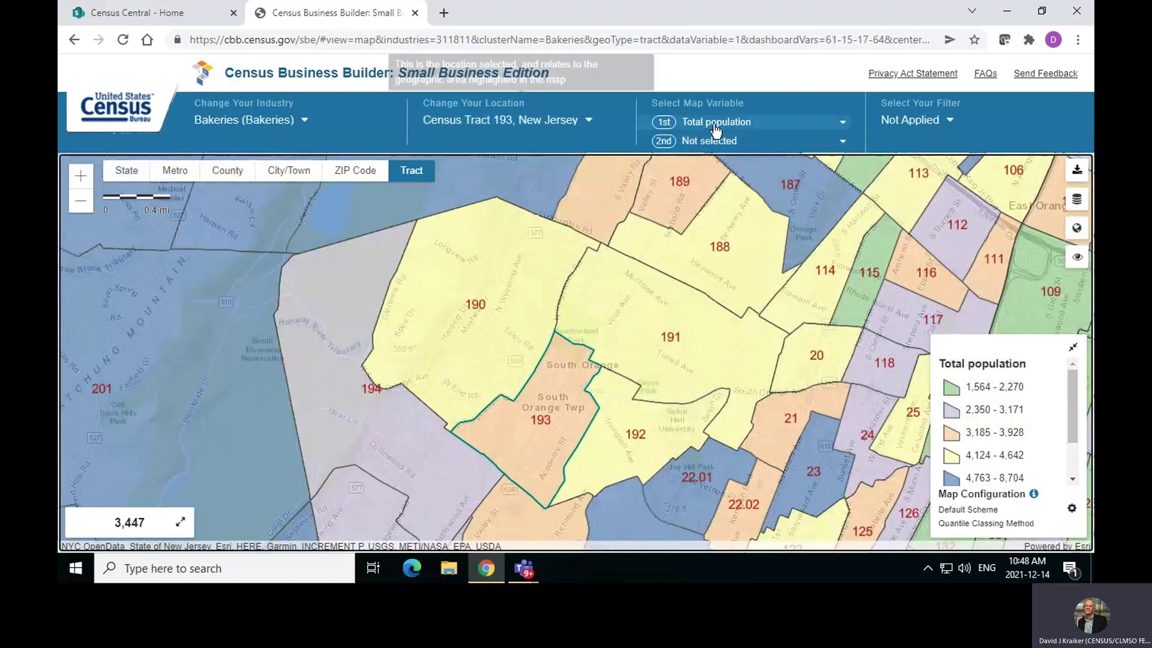
pyautogui.click(845, 128)
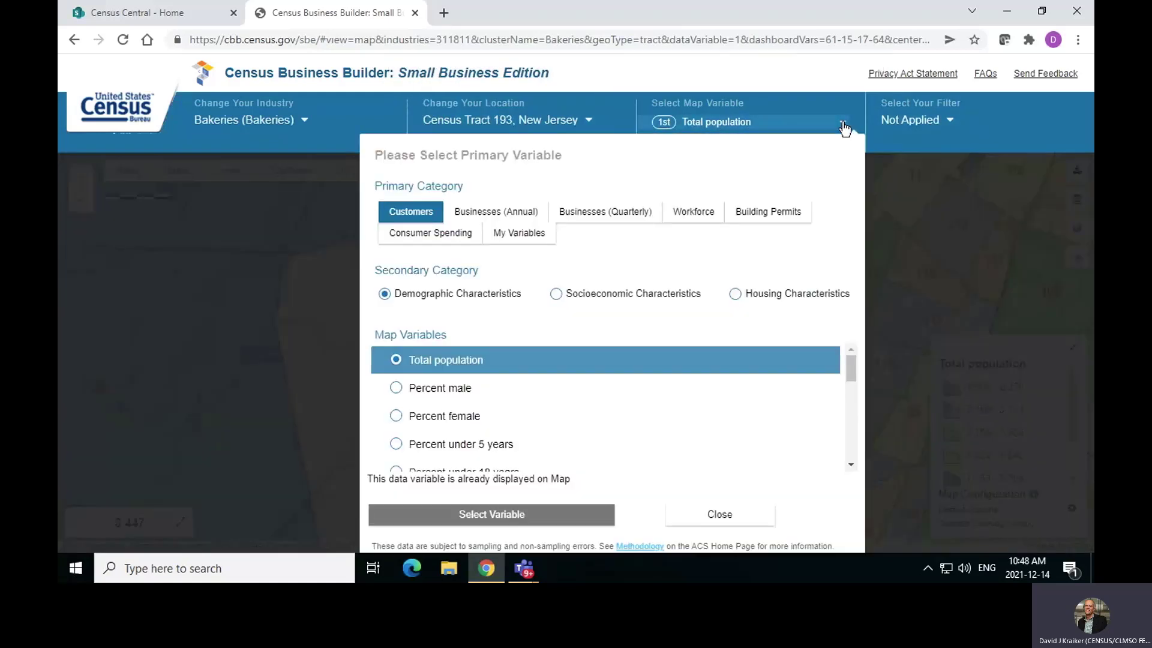
# Step: Set the primary map variable to Socioeconomic Characteristics > Median household income
pyautogui.click(556, 295)
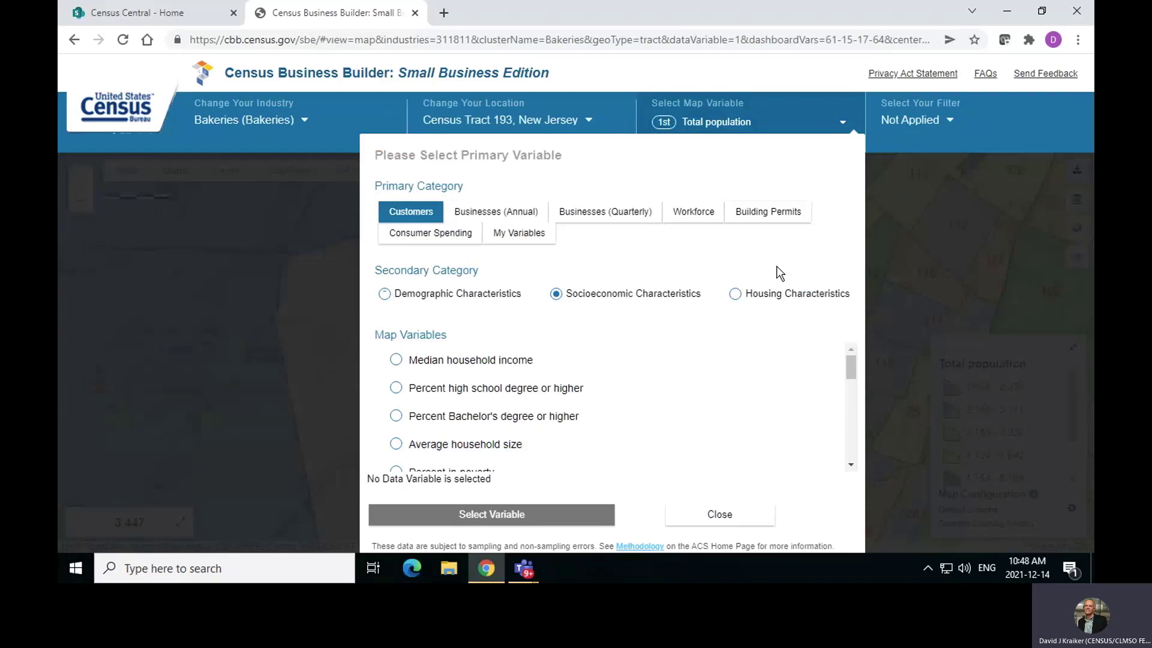
pyautogui.moveTo(445, 377)
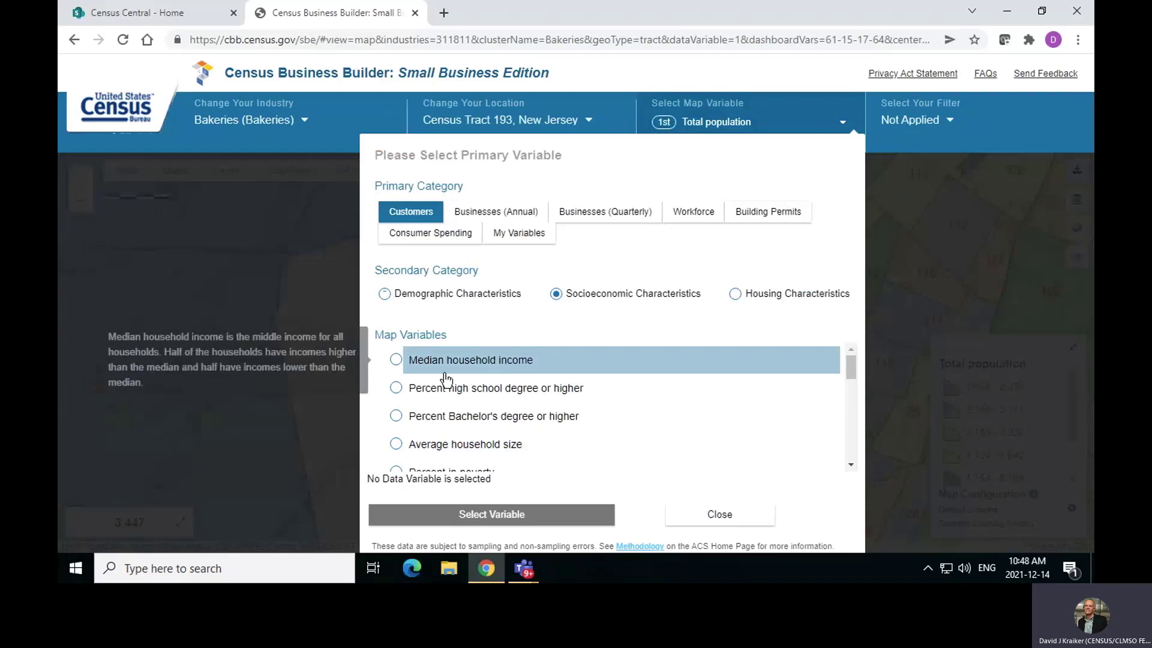
pyautogui.click(396, 361)
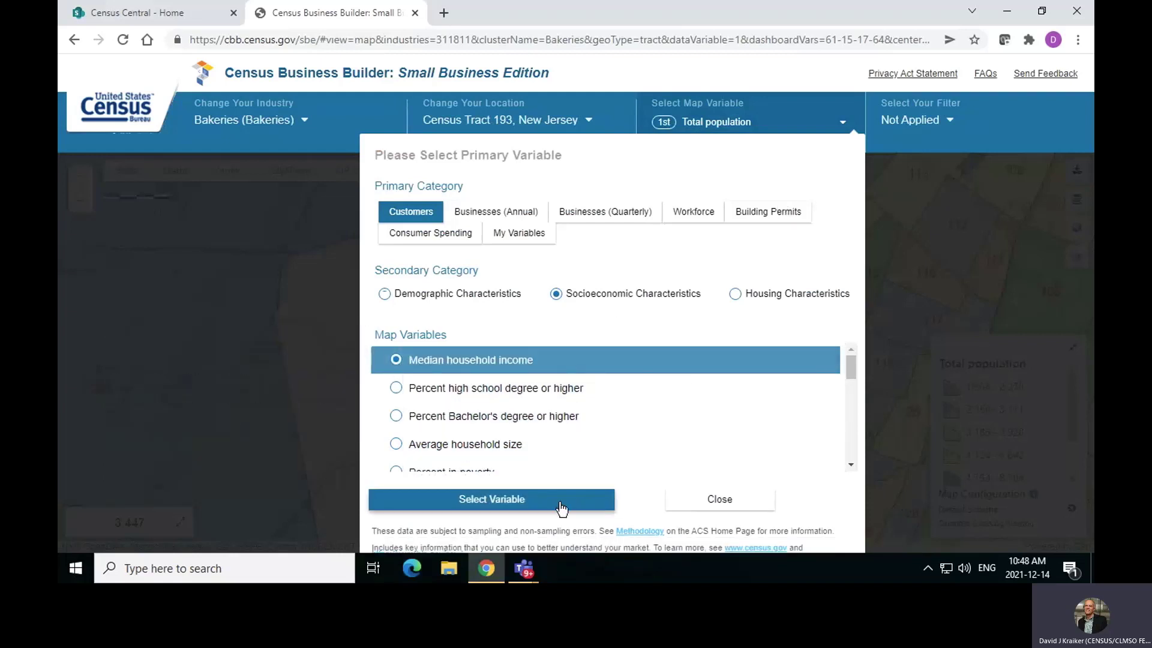
pyautogui.click(594, 499)
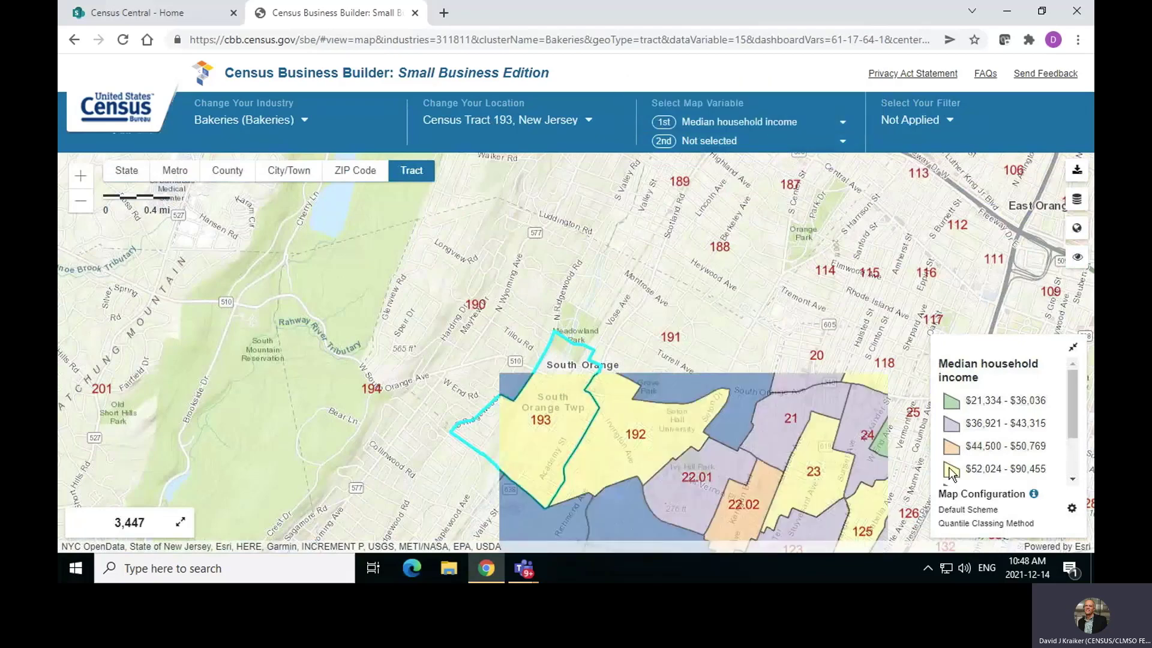
# Step: Expand the tract 193 data dashboard ($90,455 median income) and create the Local Business Profile report
pyautogui.moveTo(1051, 487)
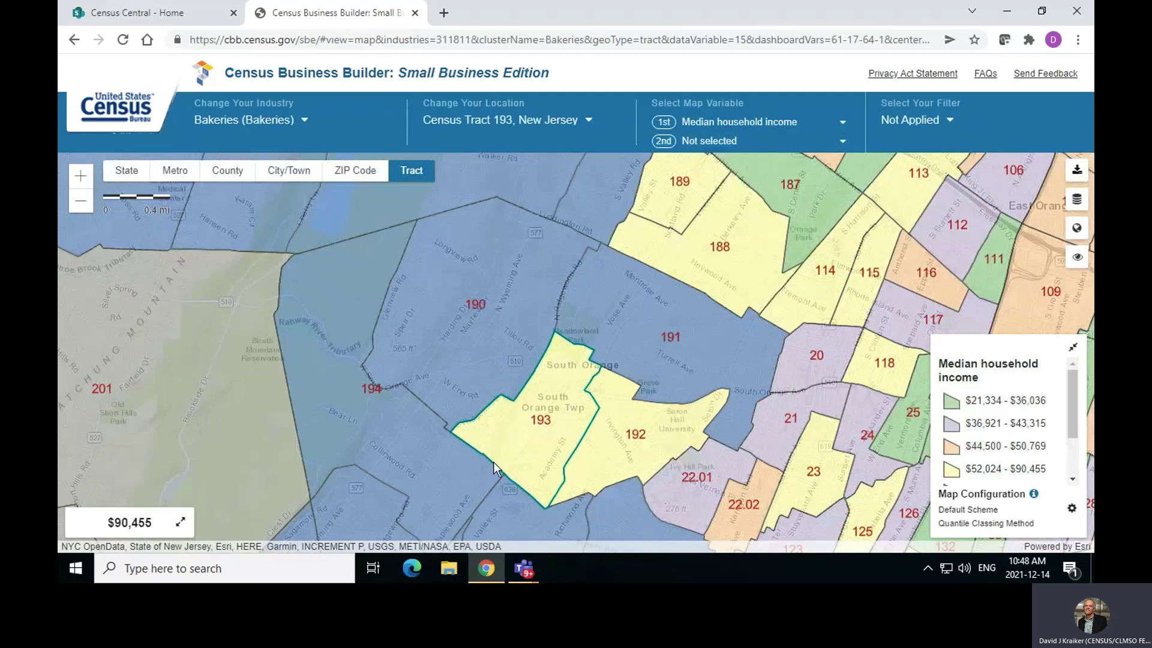
pyautogui.click(180, 521)
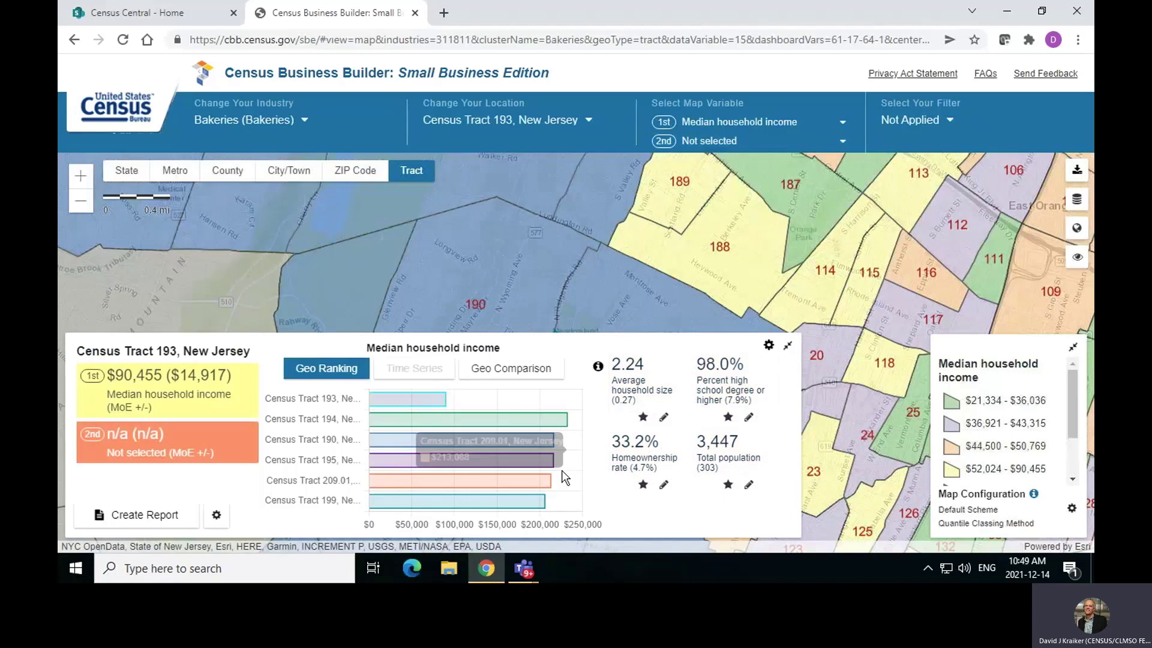
pyautogui.click(147, 518)
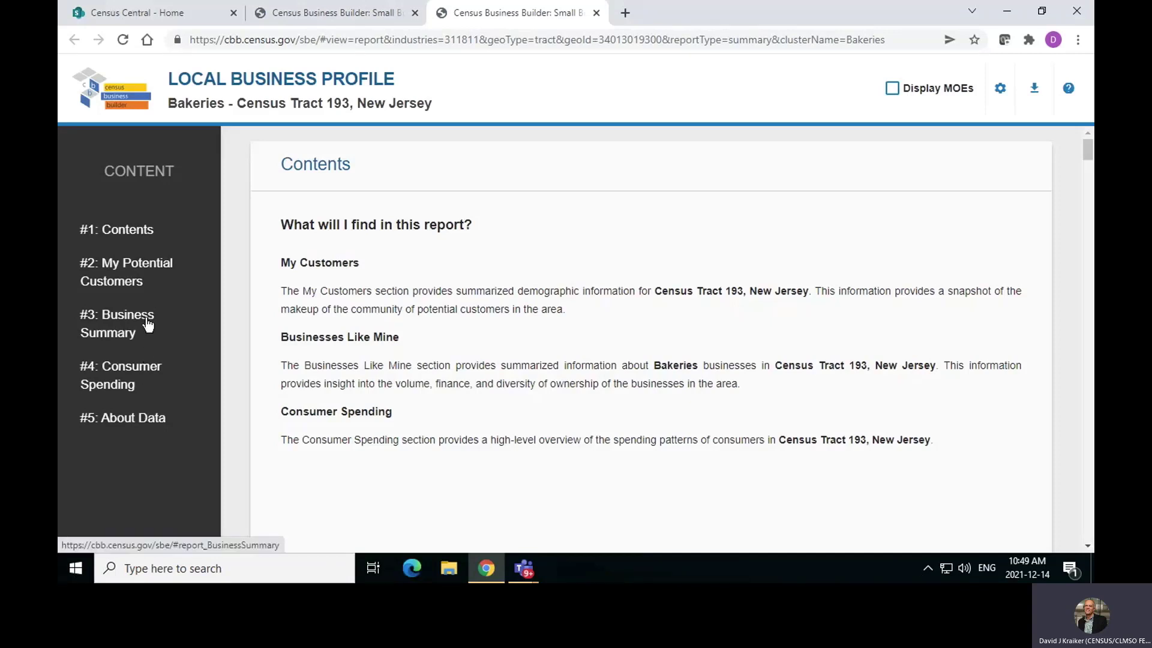
# Step: Go to '#2: My Potential Customers' and review tract 193's demographic and socioeconomic tables and charts
pyautogui.click(126, 276)
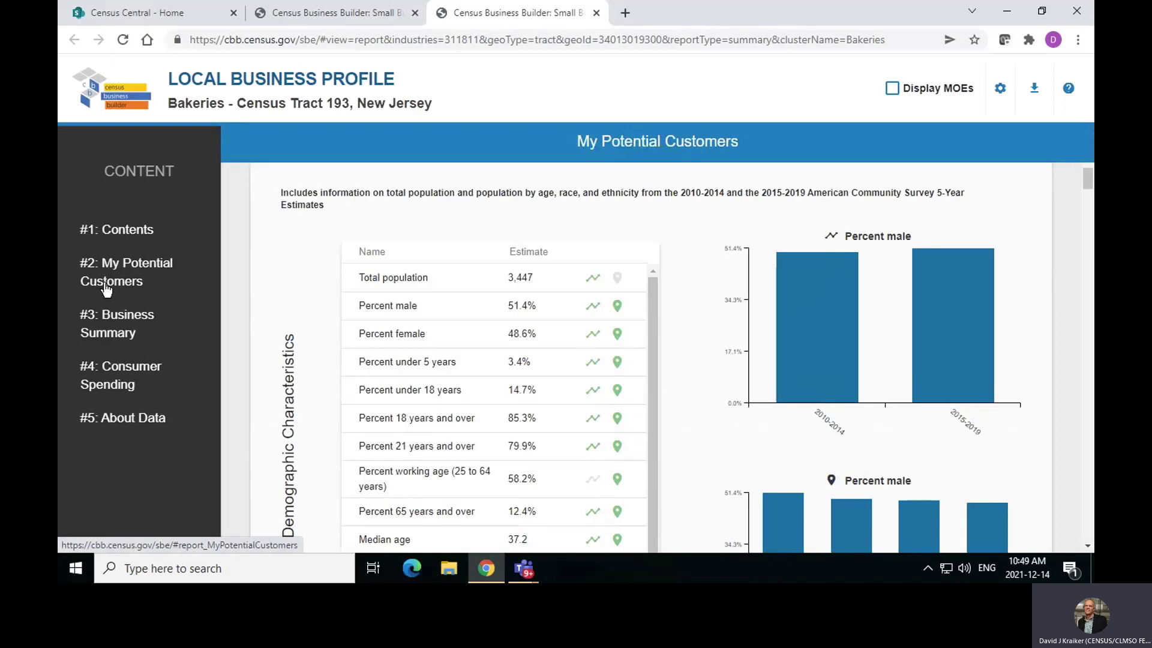
pyautogui.moveTo(548, 295)
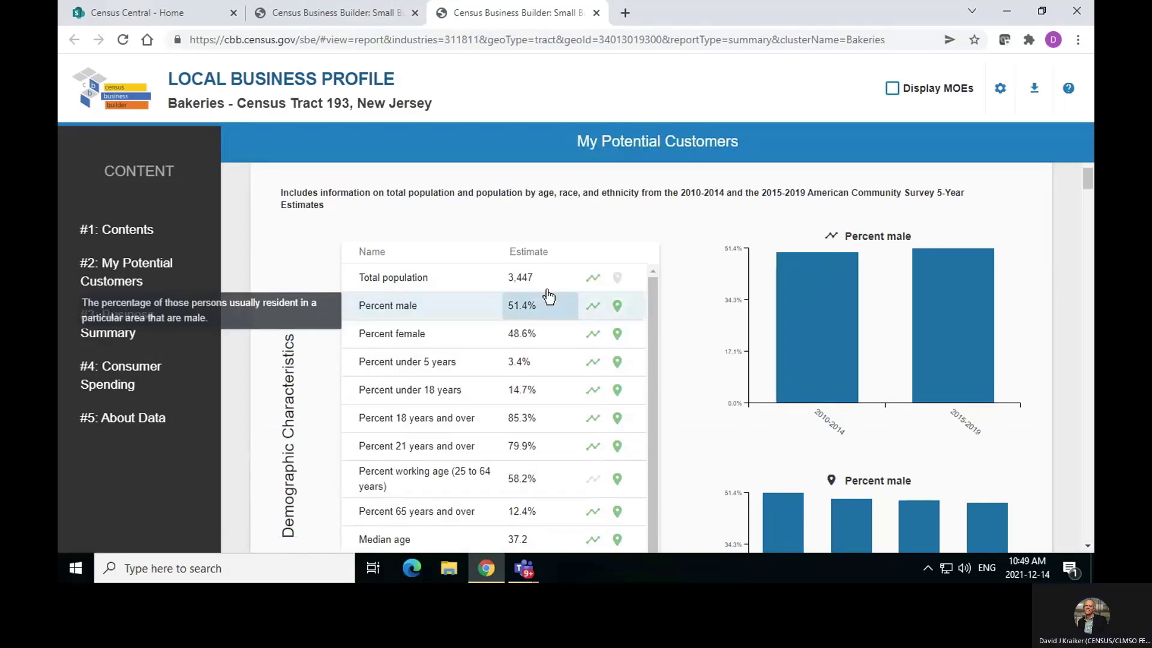
pyautogui.scroll(-2, 583, 324)
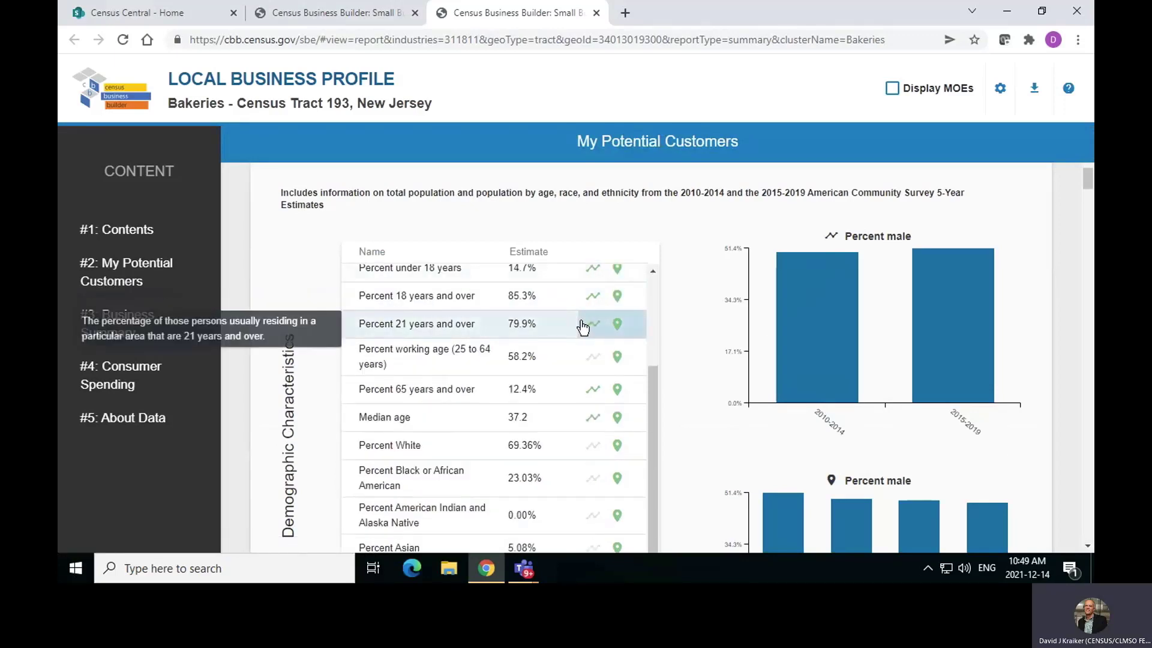
pyautogui.scroll(-10, 582, 327)
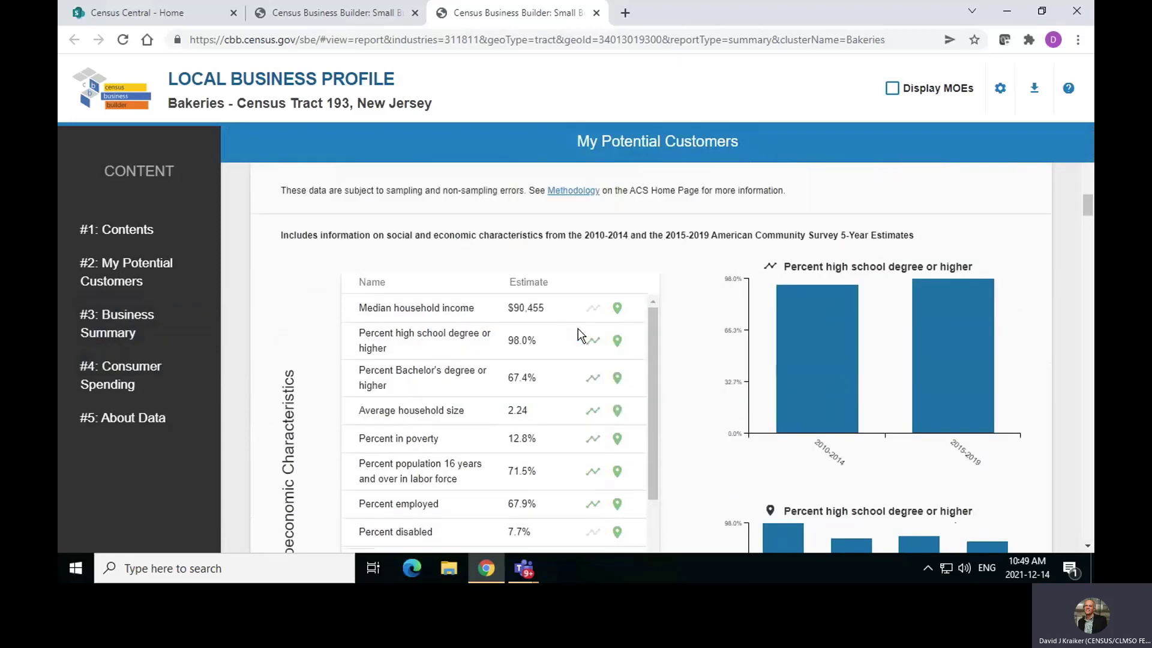
pyautogui.scroll(-2, 578, 333)
pyautogui.scroll(-4, 579, 334)
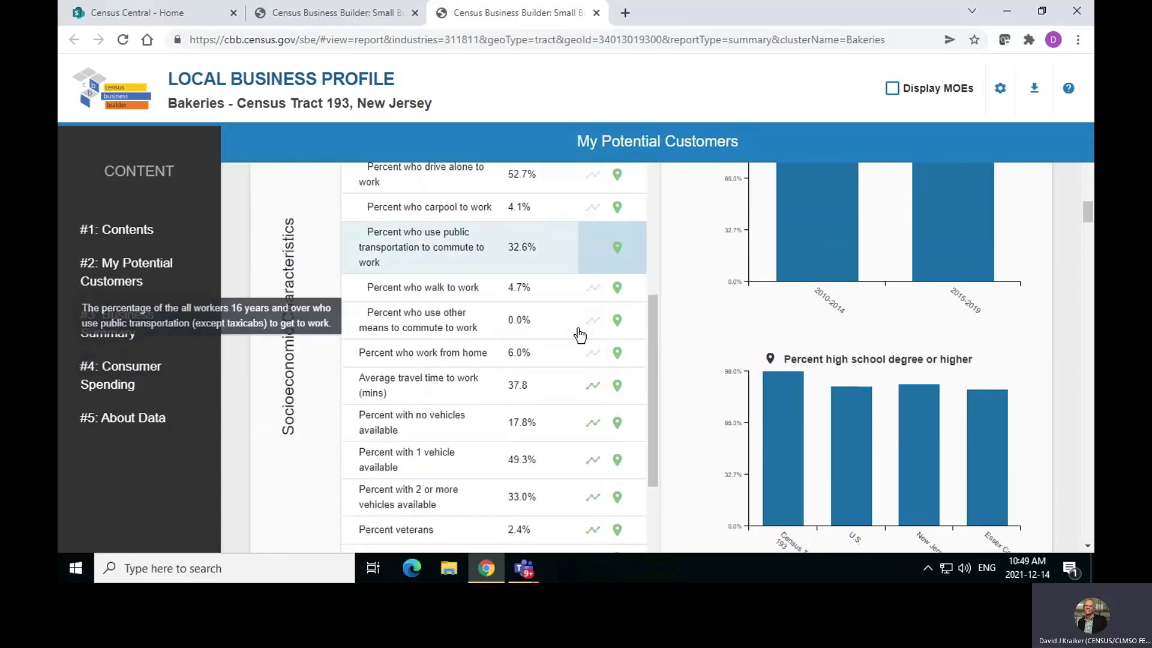
pyautogui.scroll(4, 579, 334)
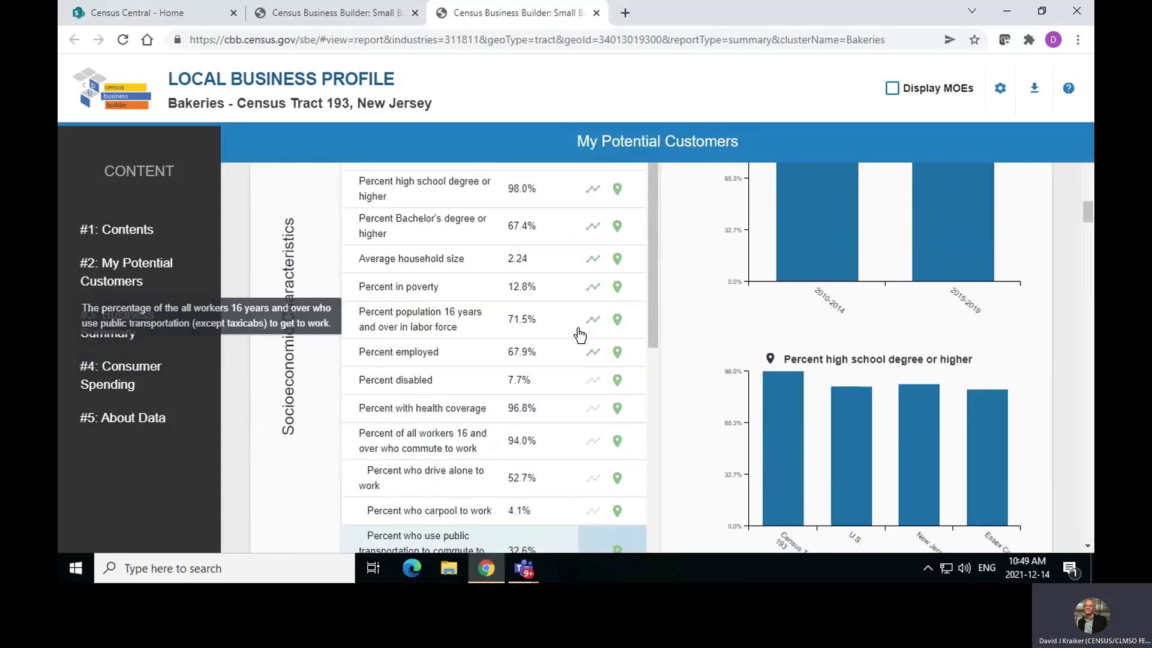
pyautogui.scroll(8, 580, 335)
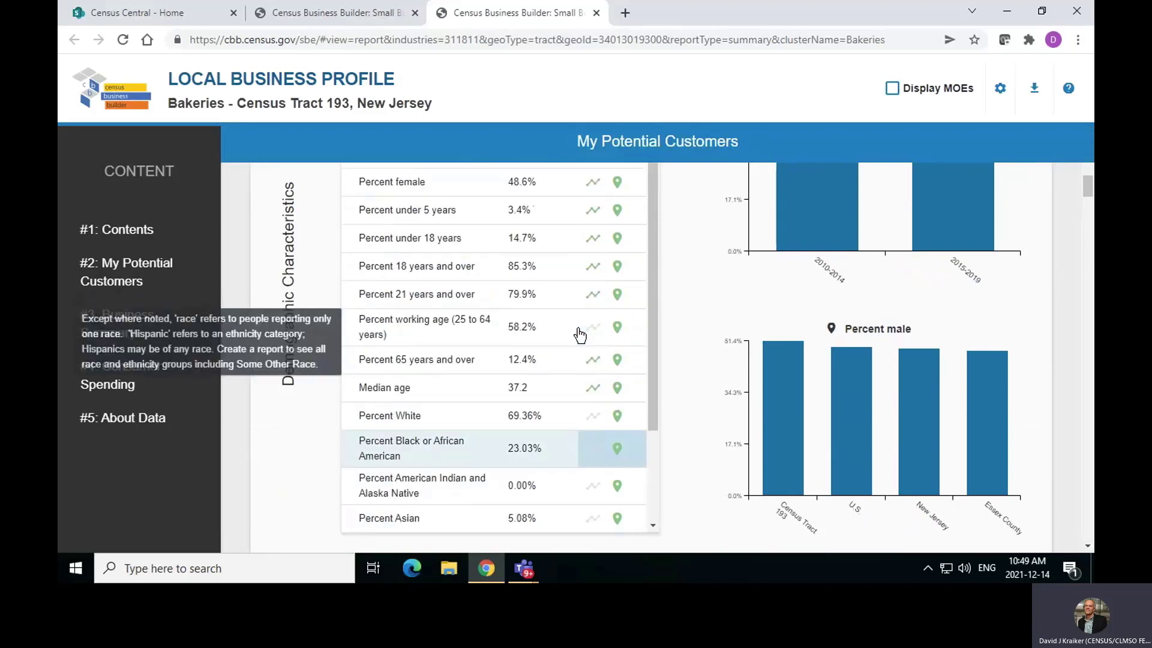
pyautogui.scroll(10, 579, 335)
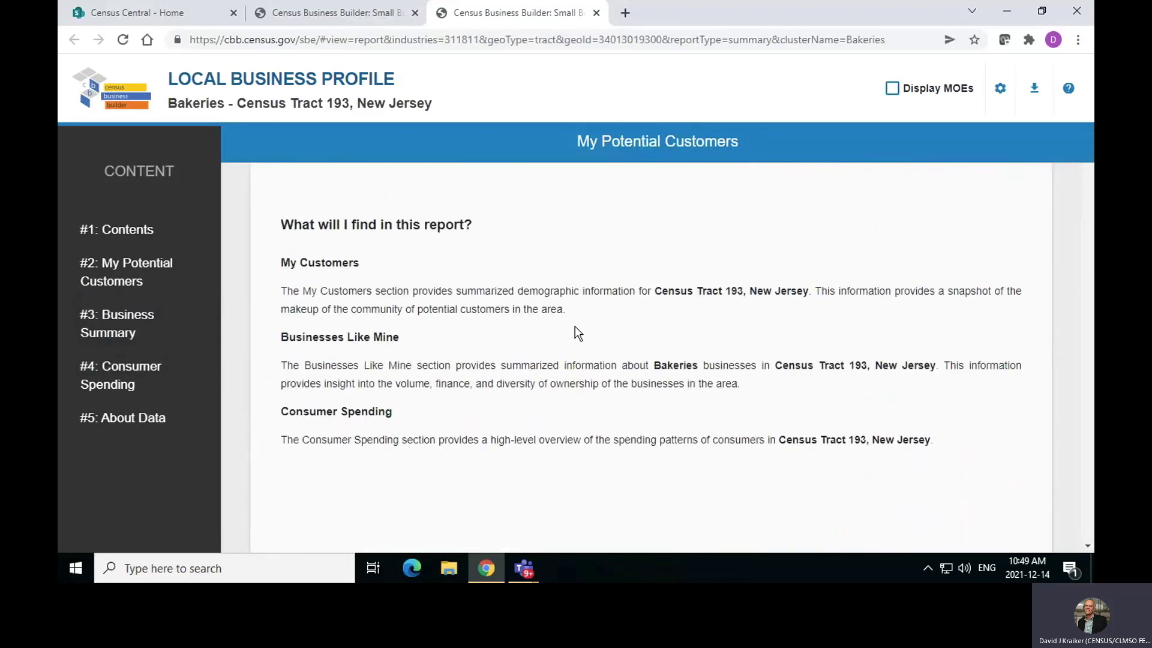